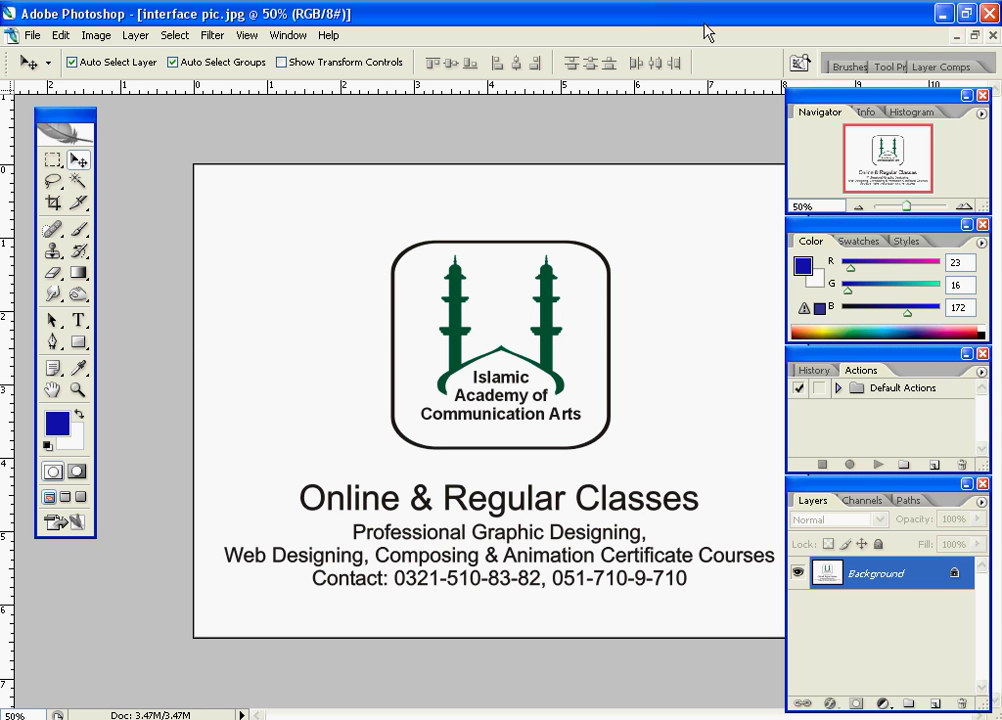
# Start a new document and name it Pro-1.
pyautogui.click(29, 36)
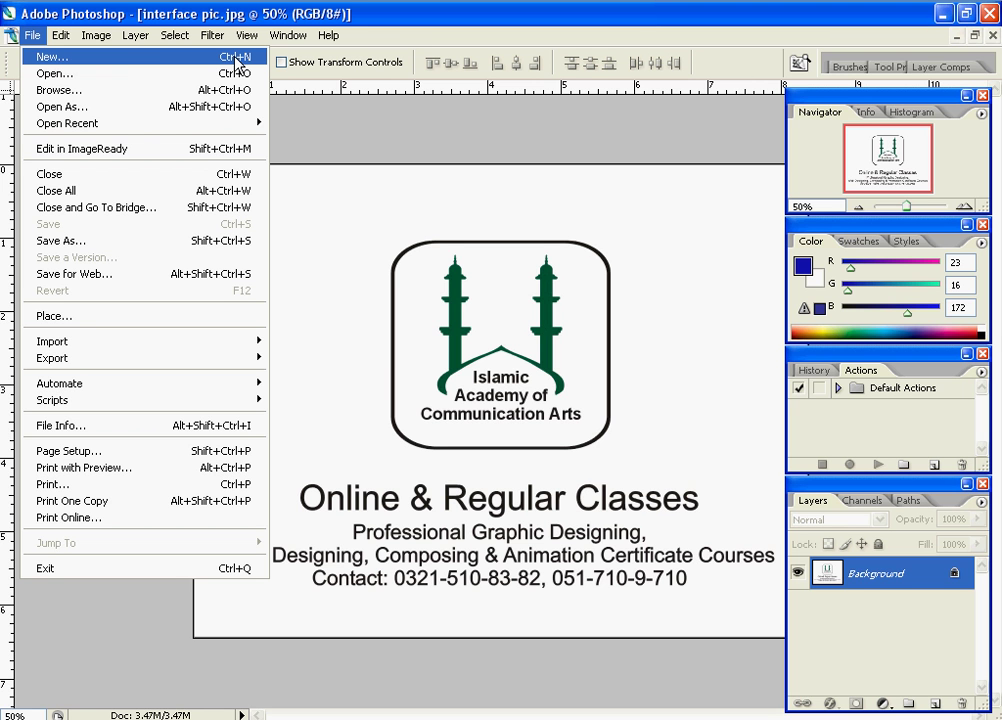
pyautogui.click(306, 86)
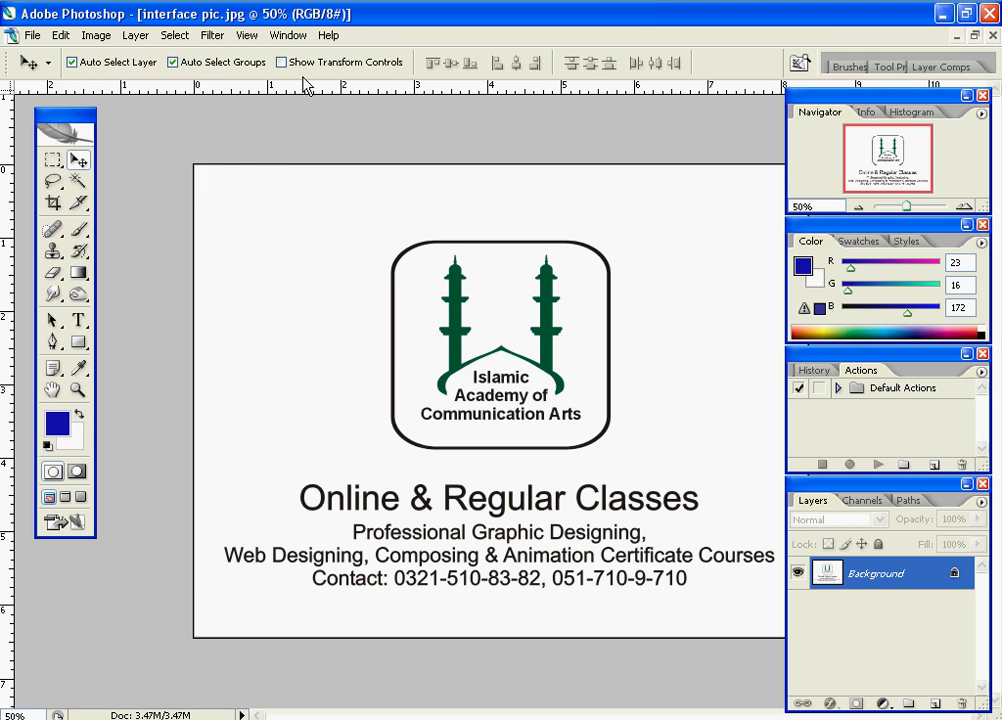
pyautogui.hotkey('ctrl', 'n')
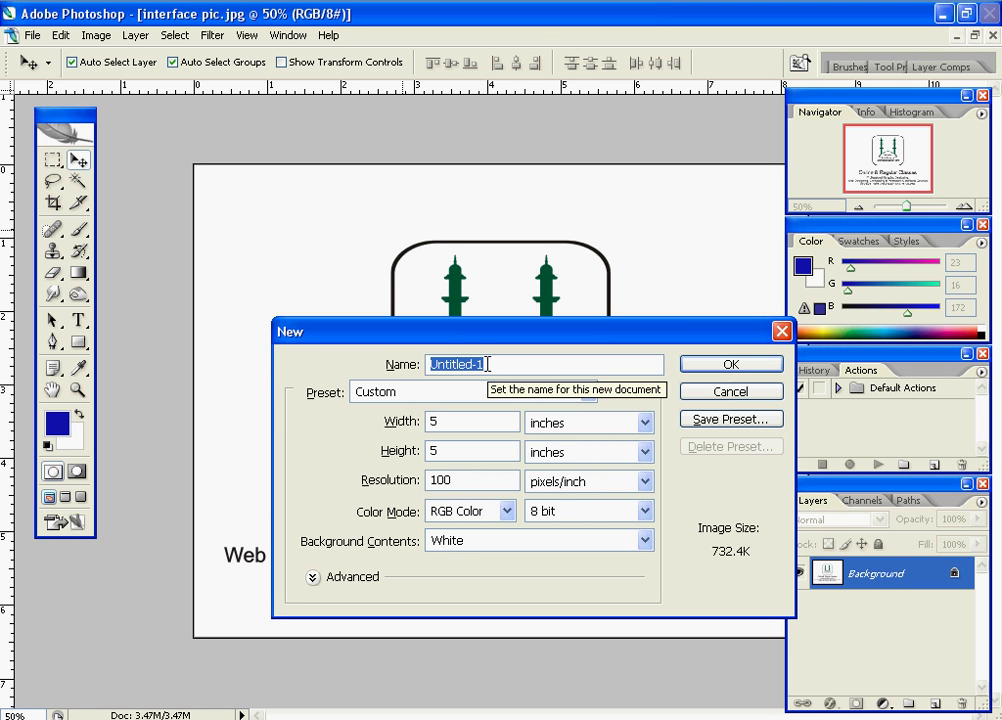
pyautogui.write('Pro-1')
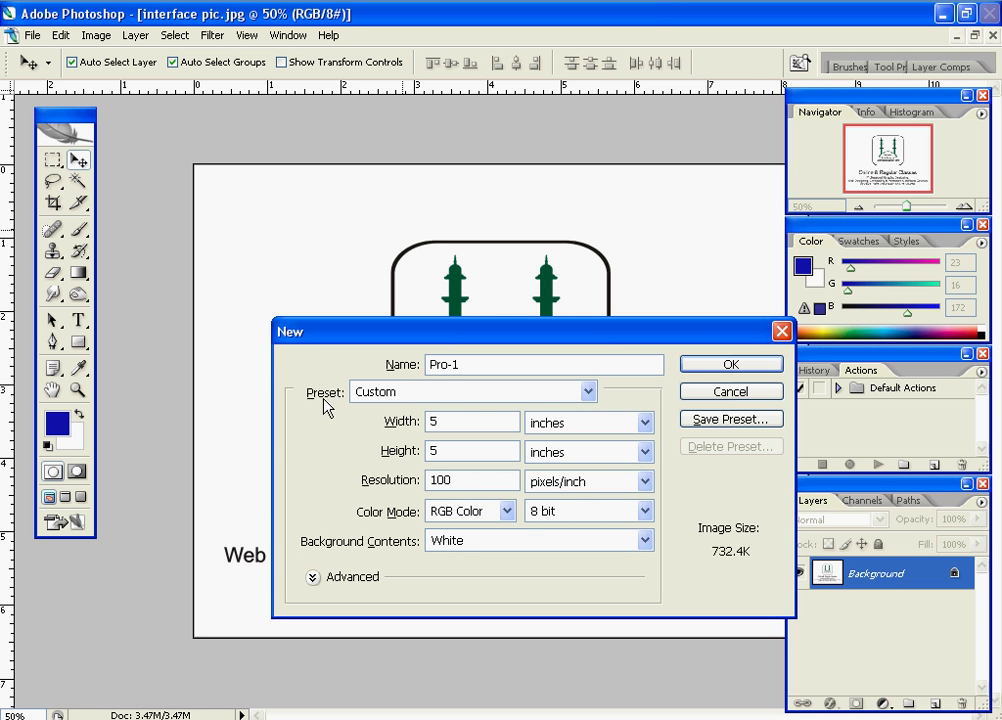
# Apply the 4 x 6 size preset to the new document.
pyautogui.click(589, 392)
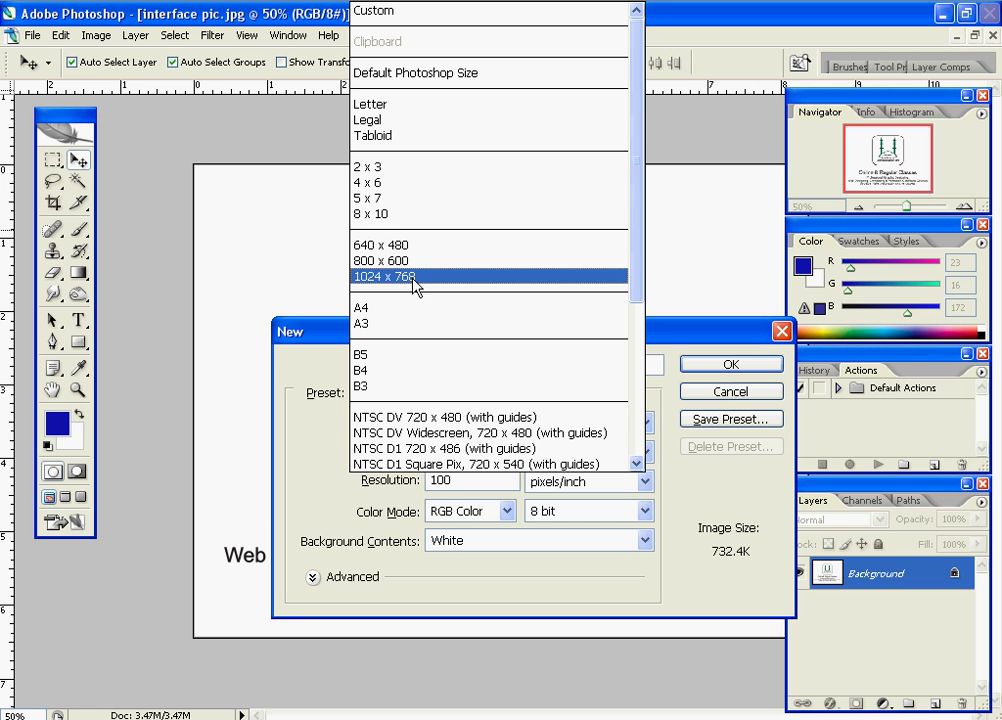
pyautogui.click(667, 402)
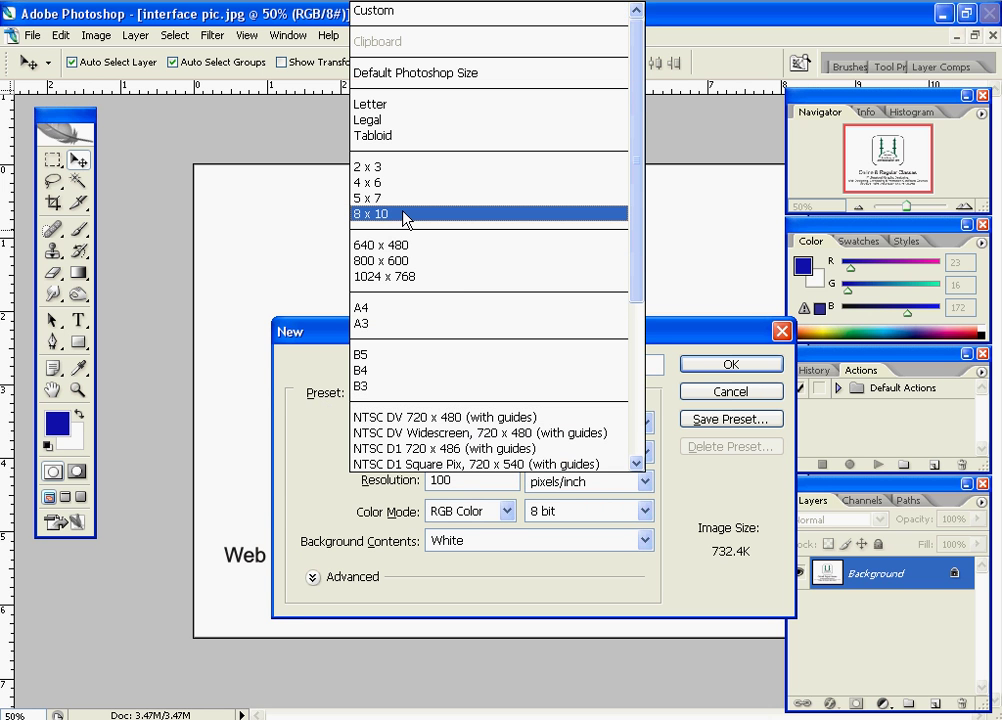
pyautogui.click(371, 183)
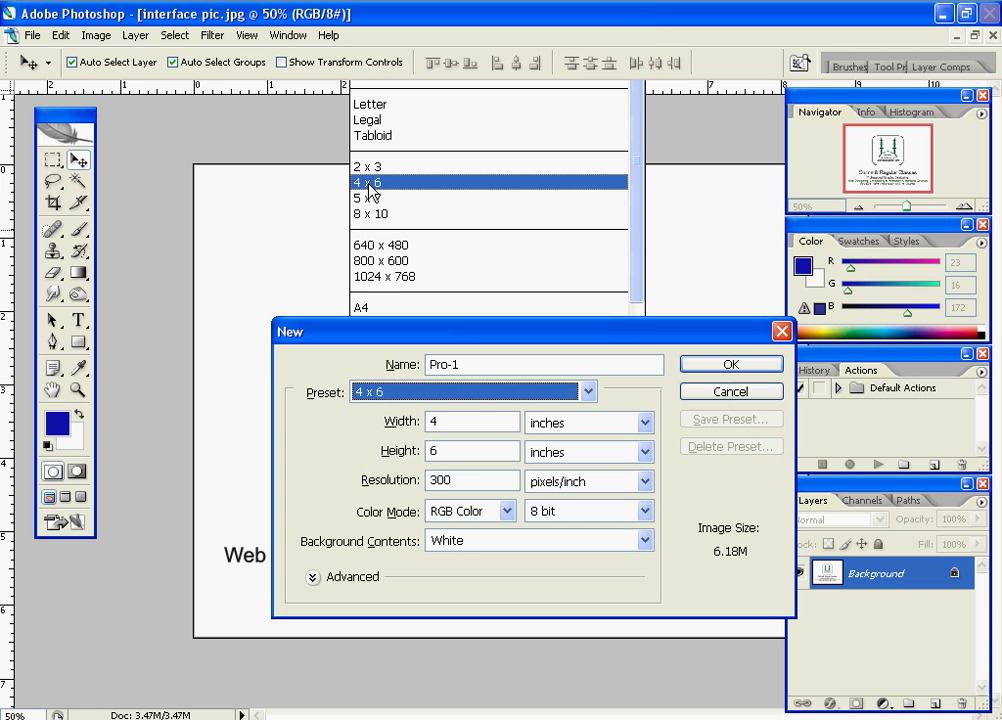
# Set the new document's width and height to 5 inches each.
pyautogui.click(453, 425)
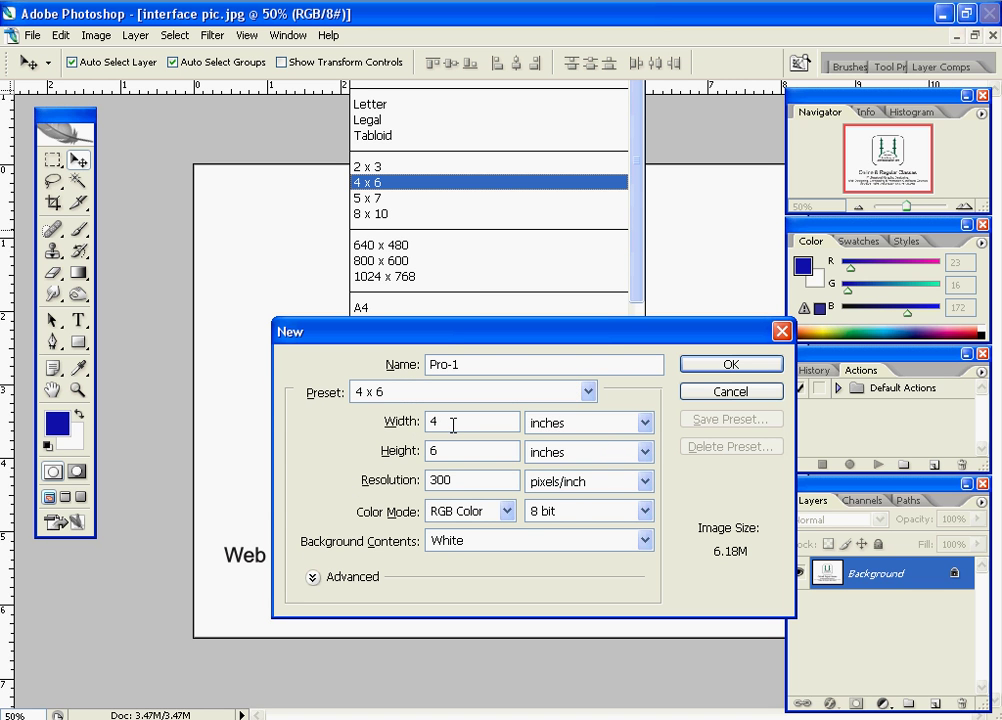
pyautogui.click(405, 428)
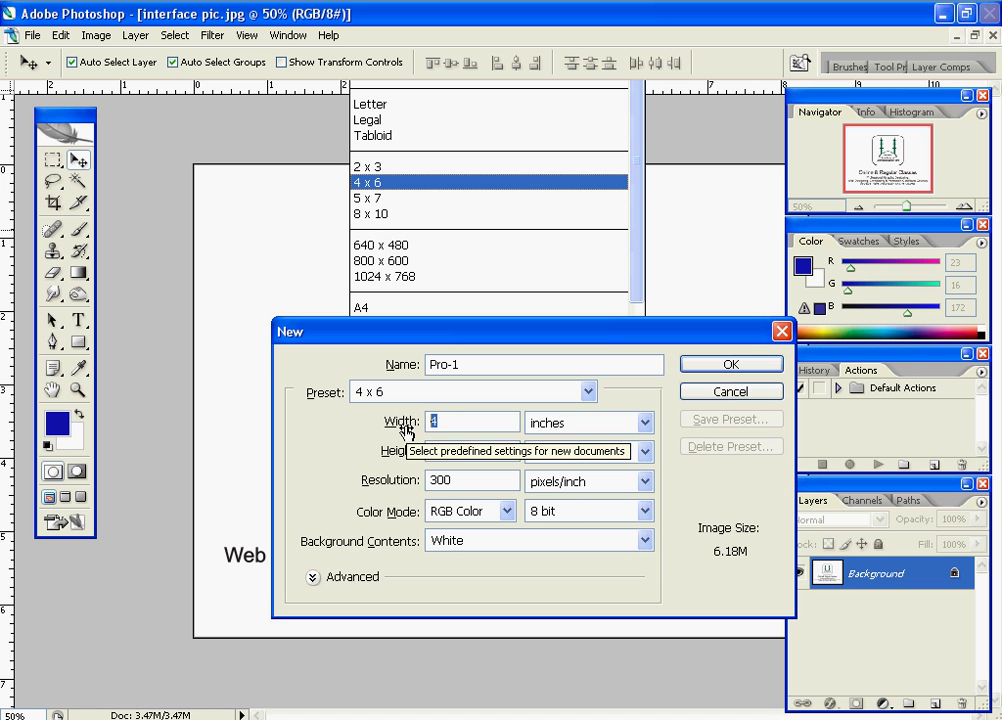
pyautogui.write('5')
pyautogui.doubleClick(457, 449)
pyautogui.write('5')
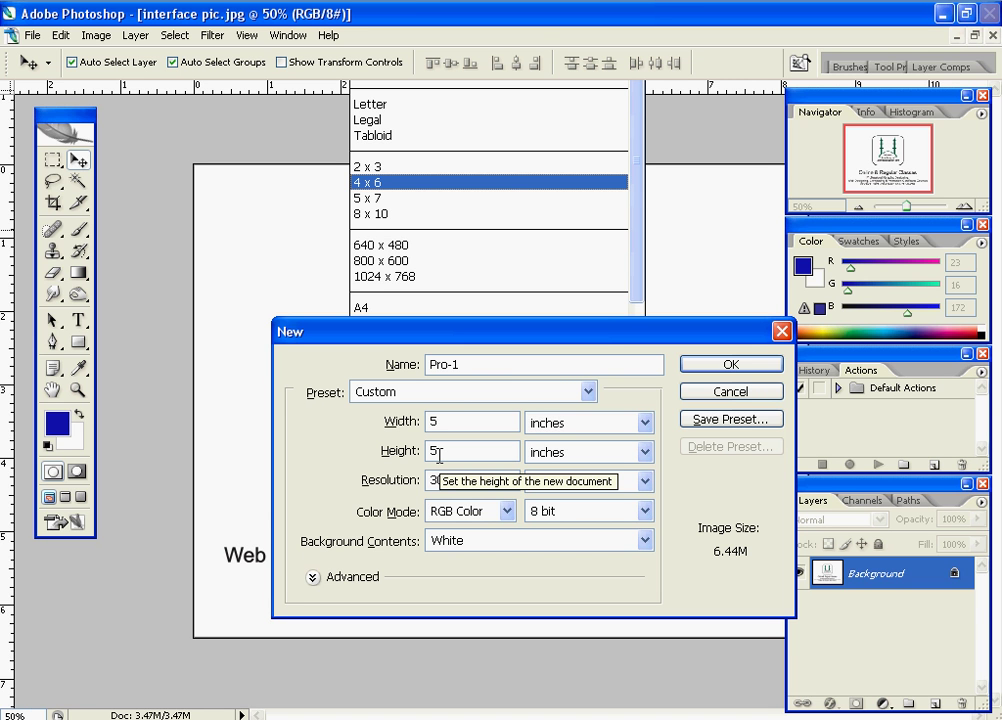
pyautogui.click(646, 423)
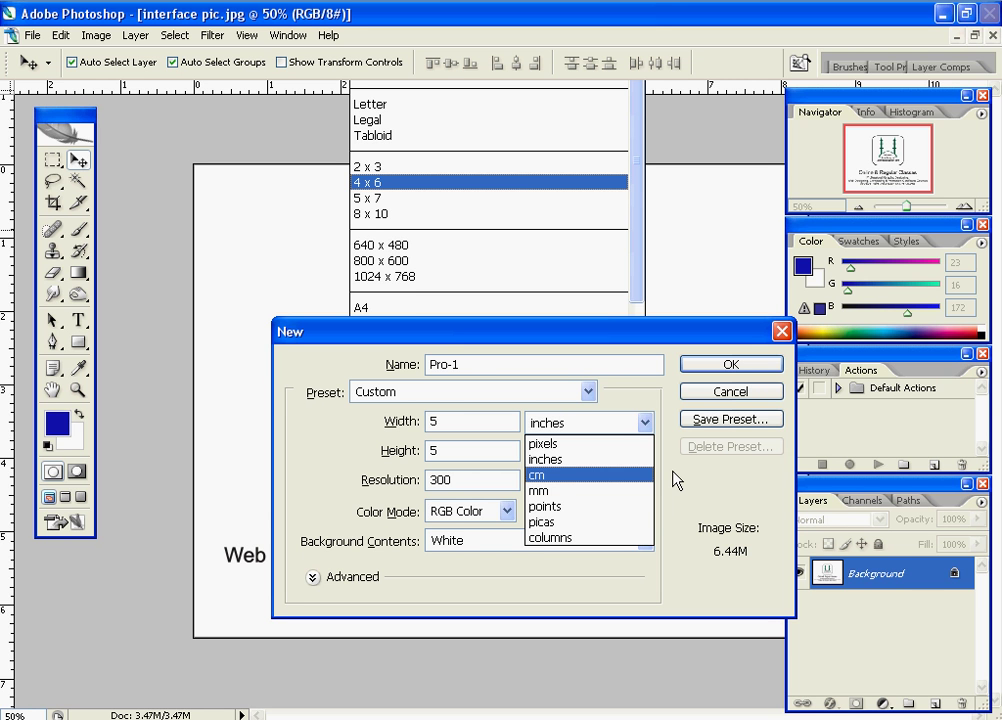
pyautogui.click(648, 460)
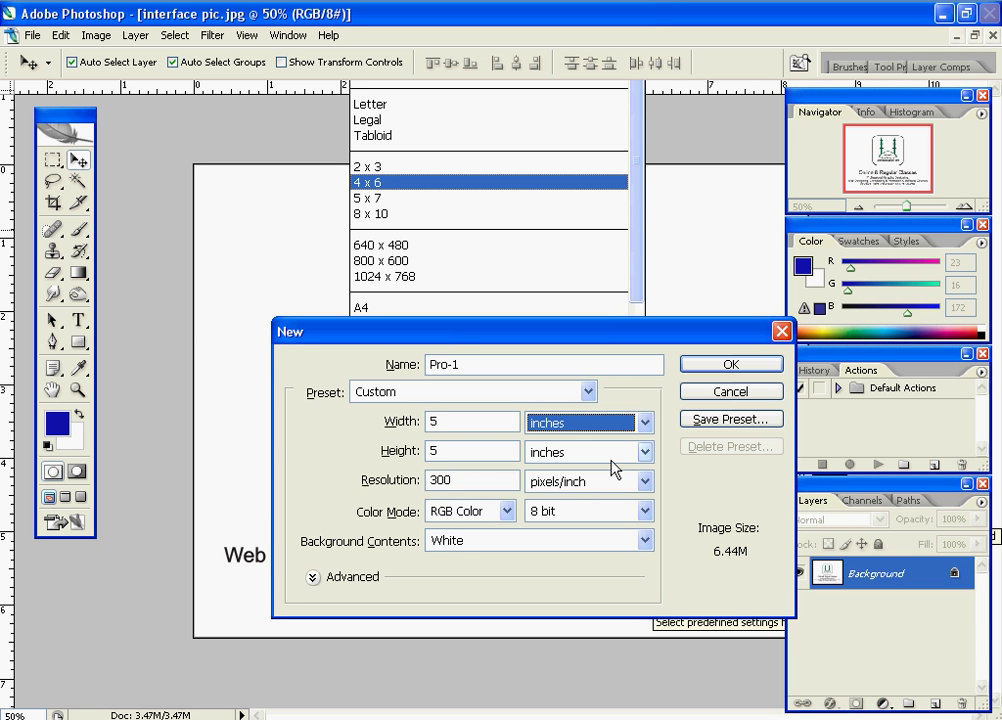
# Try a resolution of 72, and replace it with 300 pixels/inch.
pyautogui.click(391, 486)
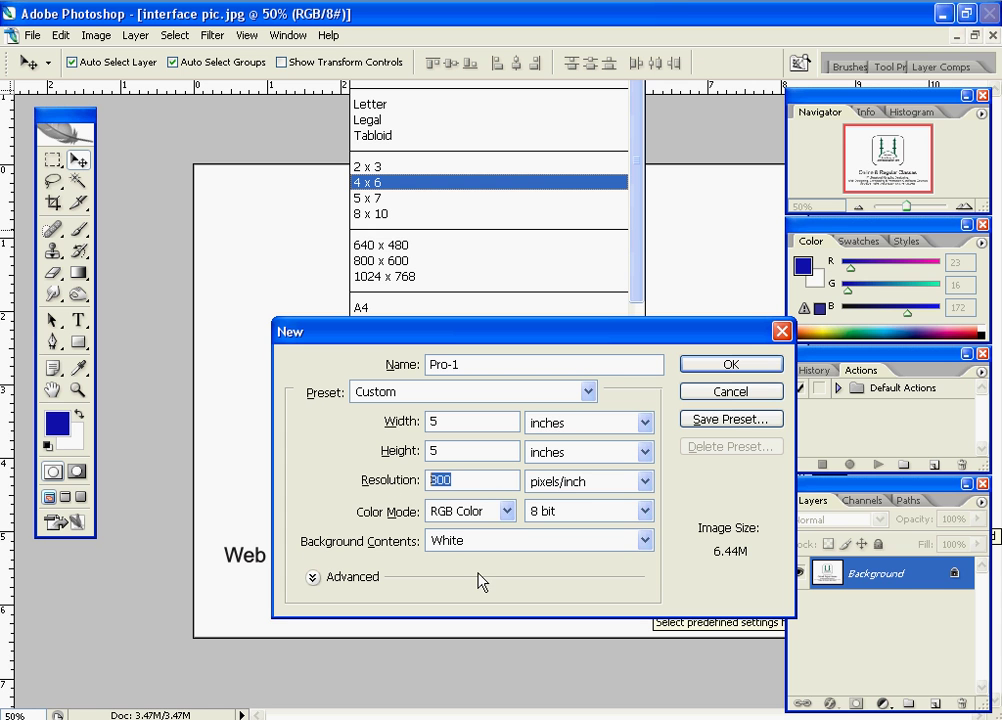
pyautogui.write('72')
pyautogui.click(385, 489)
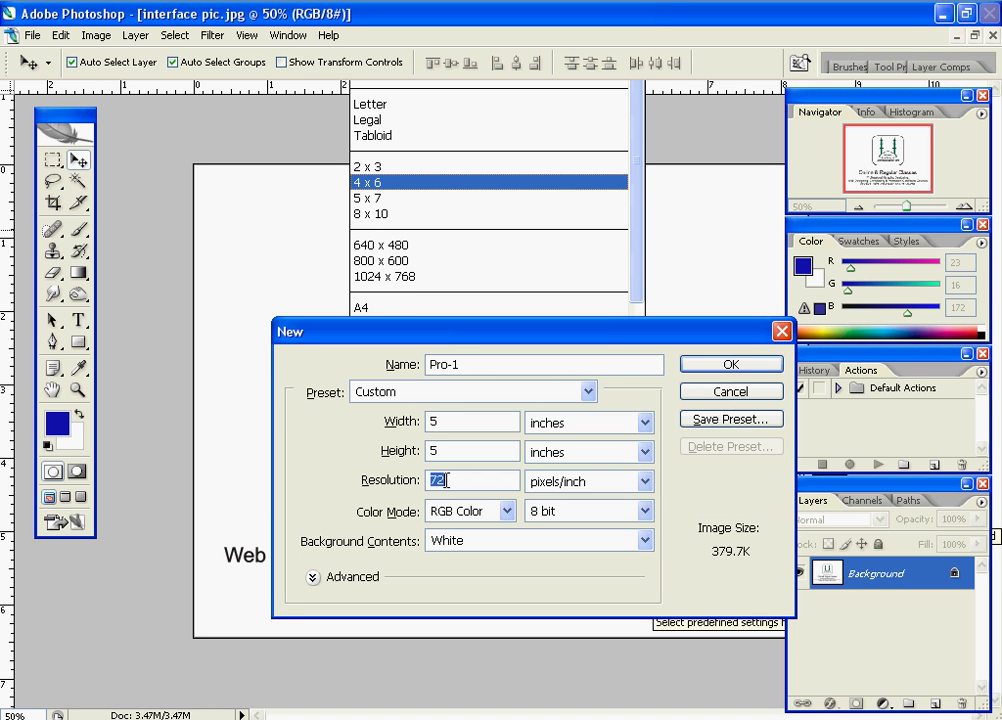
pyautogui.write('300')
pyautogui.hotkey('shift', 'Home')
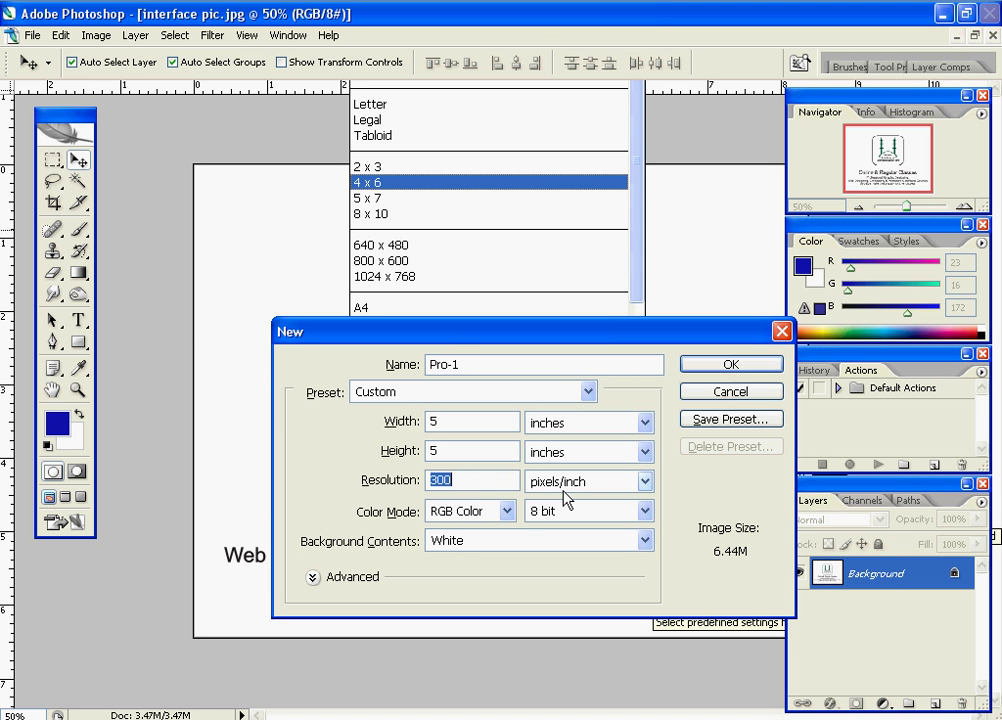
pyautogui.click(639, 489)
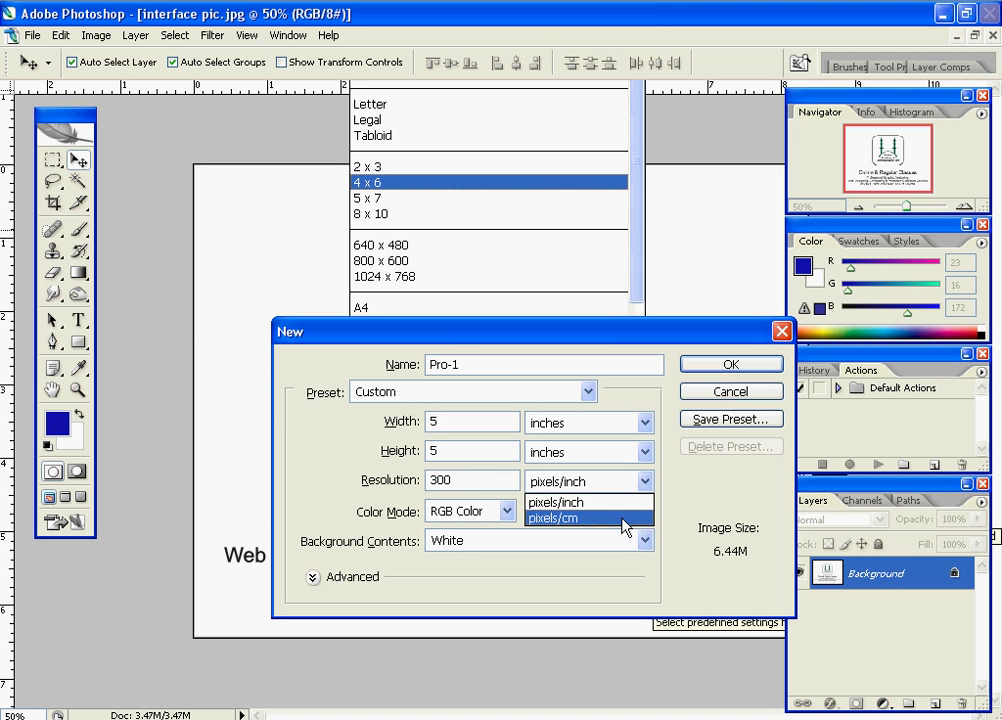
pyautogui.click(570, 503)
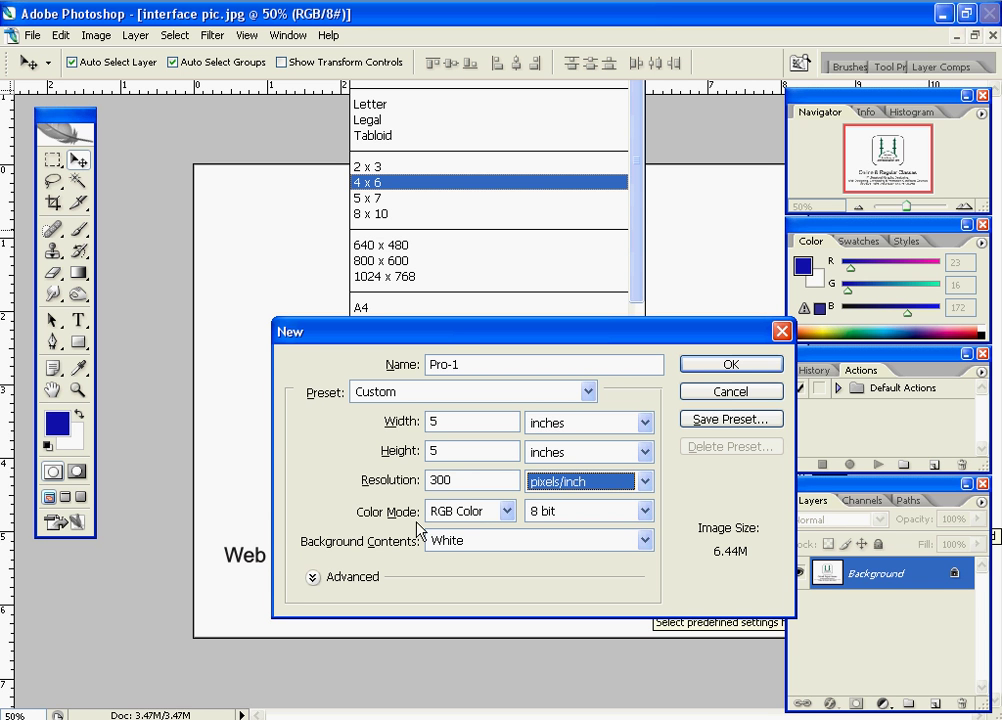
# Set the new document's color mode to CMYK Color.
pyautogui.click(506, 511)
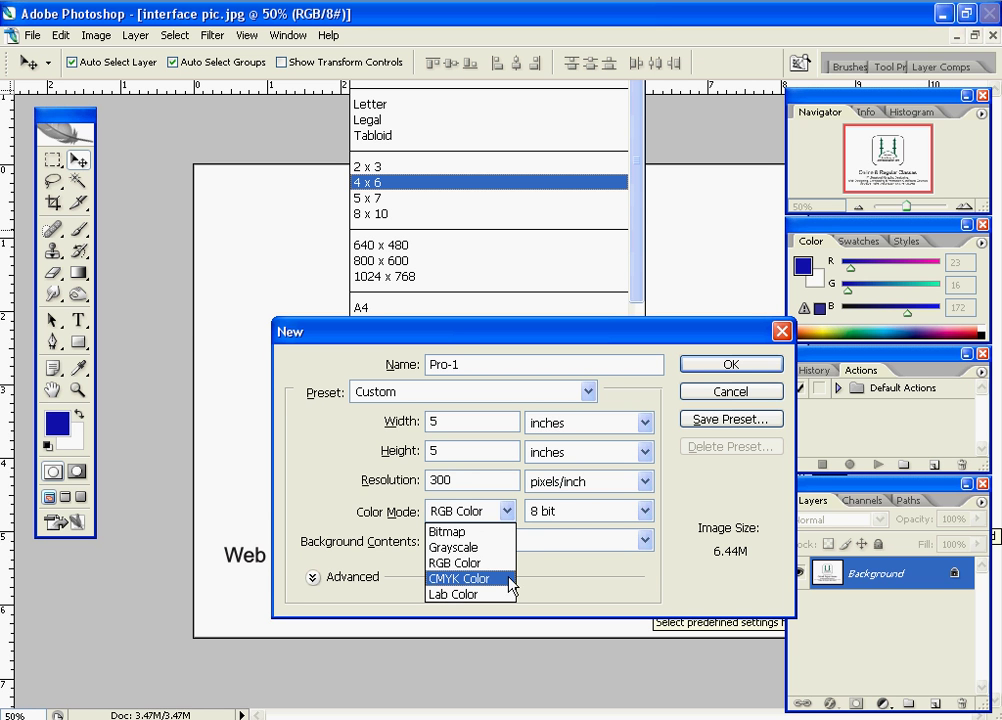
pyautogui.click(446, 579)
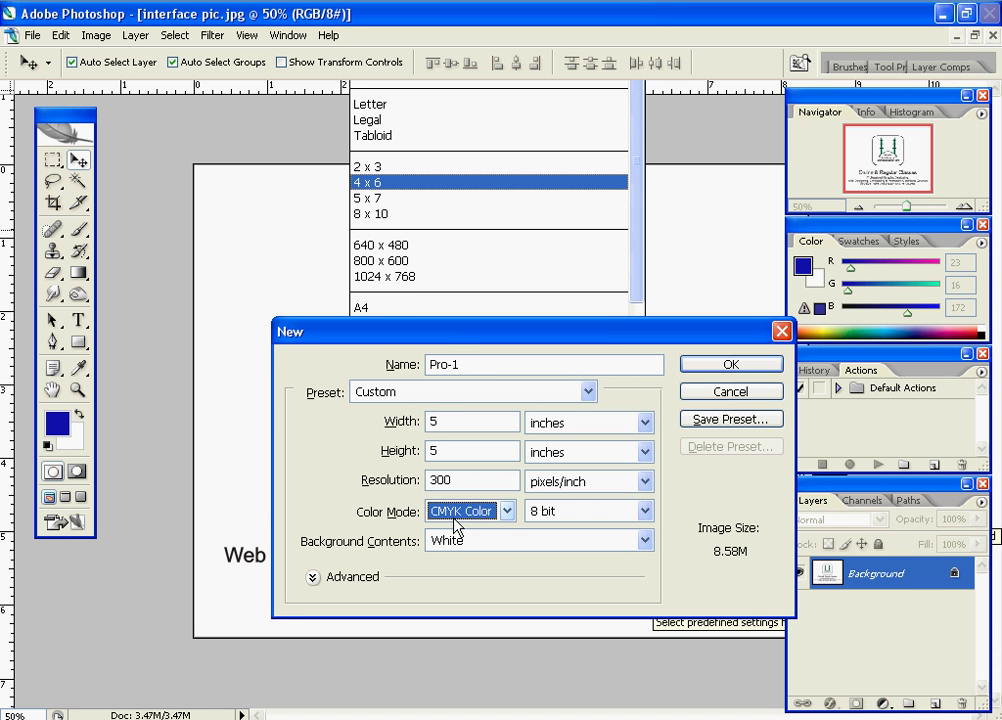
pyautogui.click(509, 512)
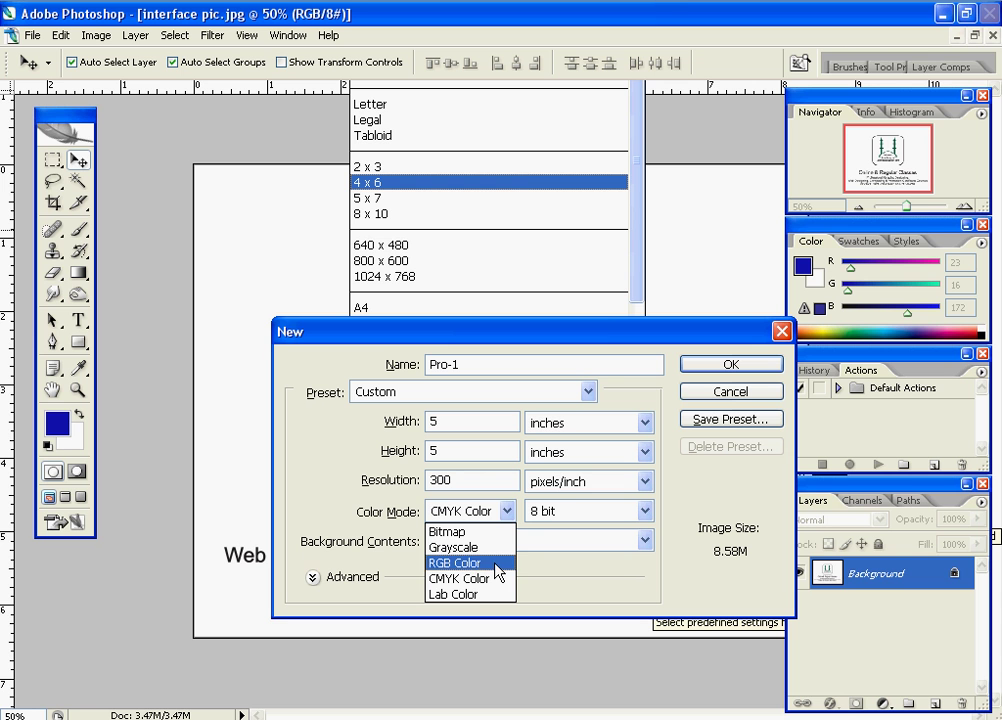
pyautogui.click(548, 580)
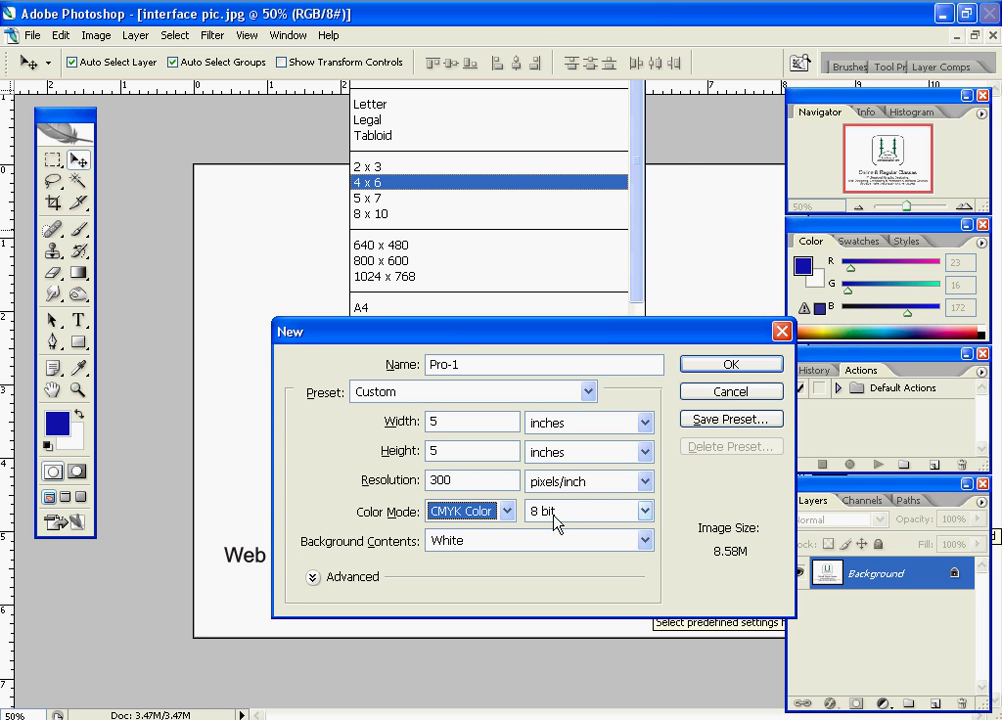
# Try the 16 bit color depth for the new document and return it to 8 bit.
pyautogui.click(646, 512)
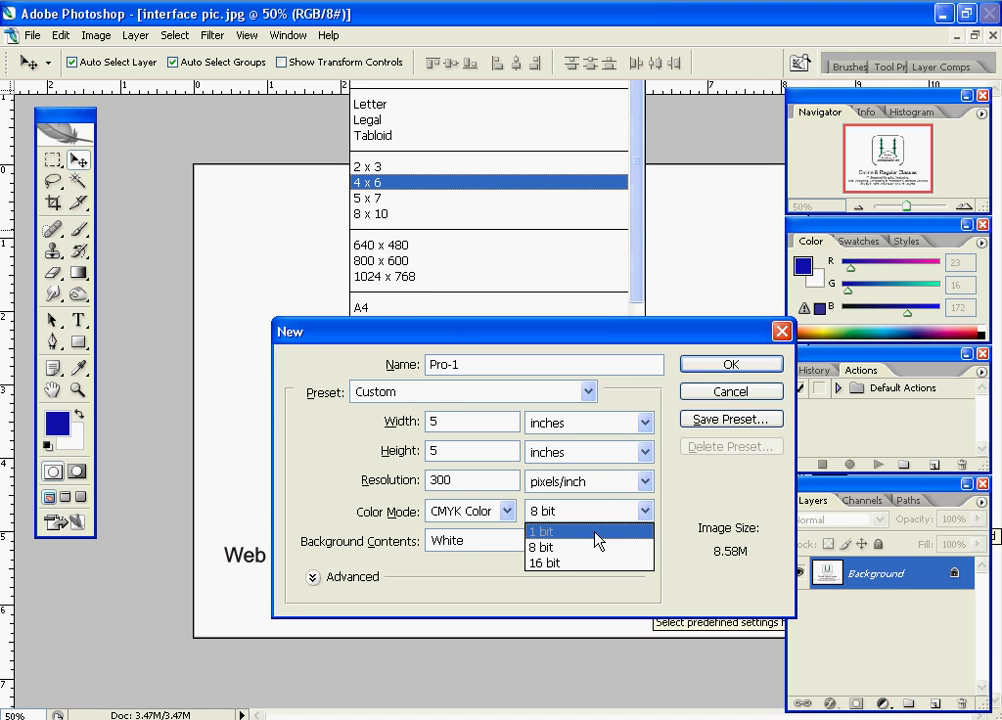
pyautogui.click(560, 546)
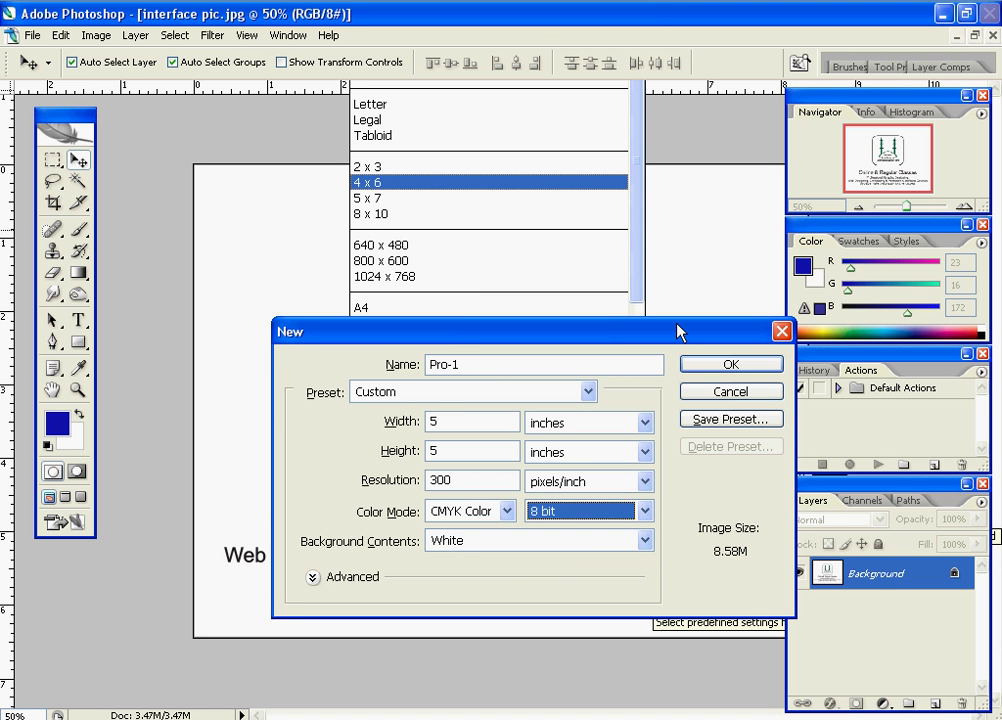
pyautogui.click(645, 512)
pyautogui.click(628, 560)
pyautogui.click(644, 511)
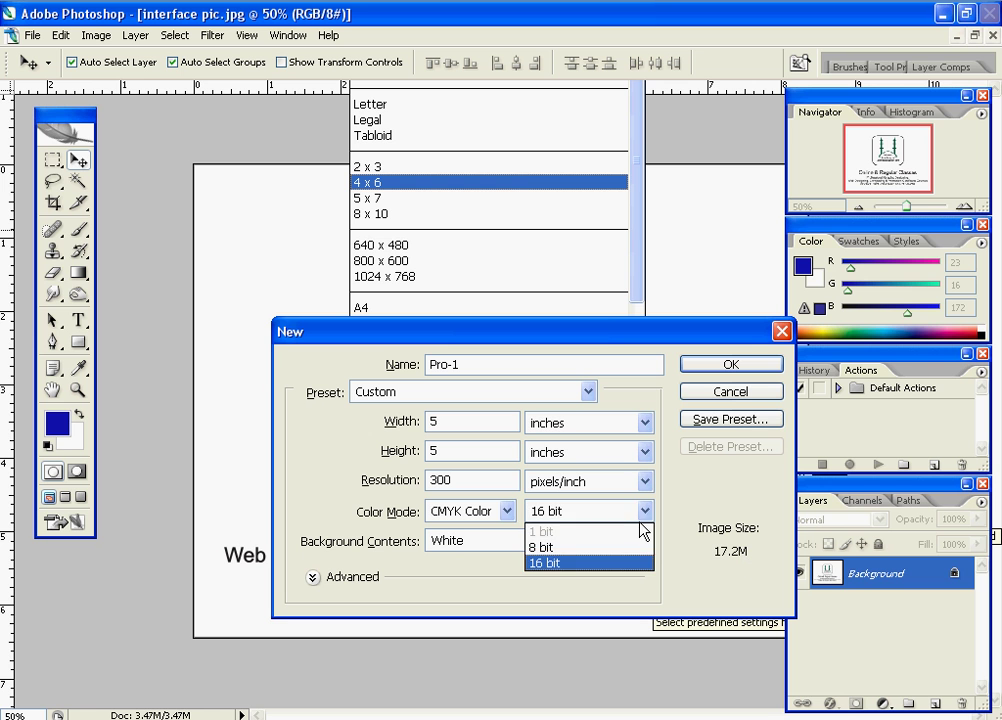
pyautogui.click(645, 547)
pyautogui.hotkey('shift', 'Tab')
pyautogui.hotkey('shift', 'Tab')
pyautogui.hotkey('shift', 'Tab')
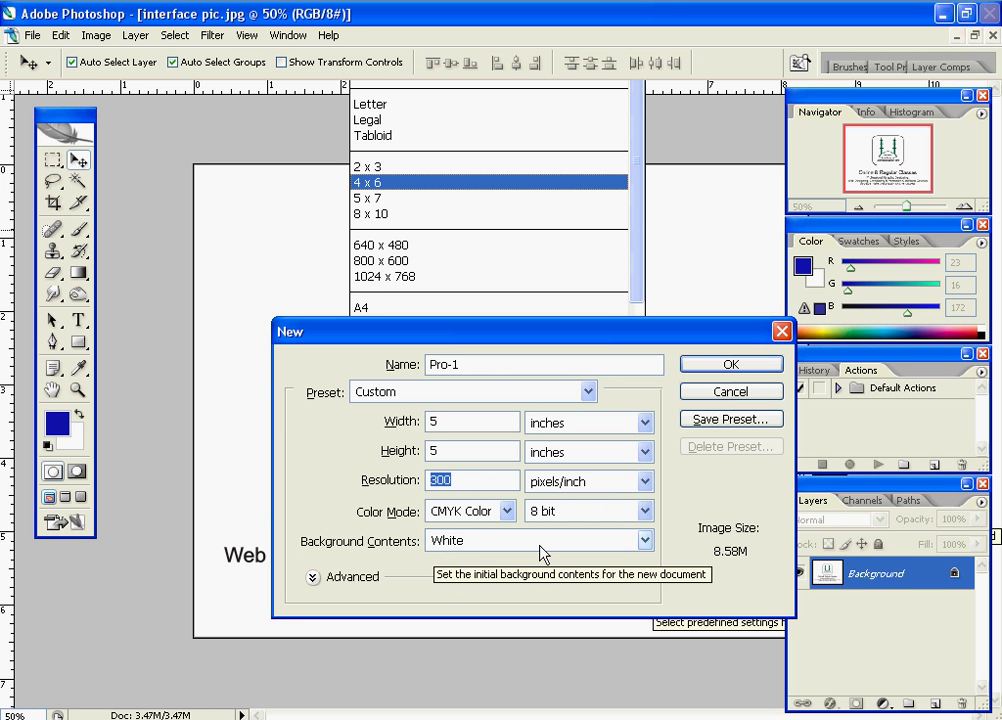
# Review the background contents choices and the advanced color profile and pixel aspect ratio options.
pyautogui.click(647, 542)
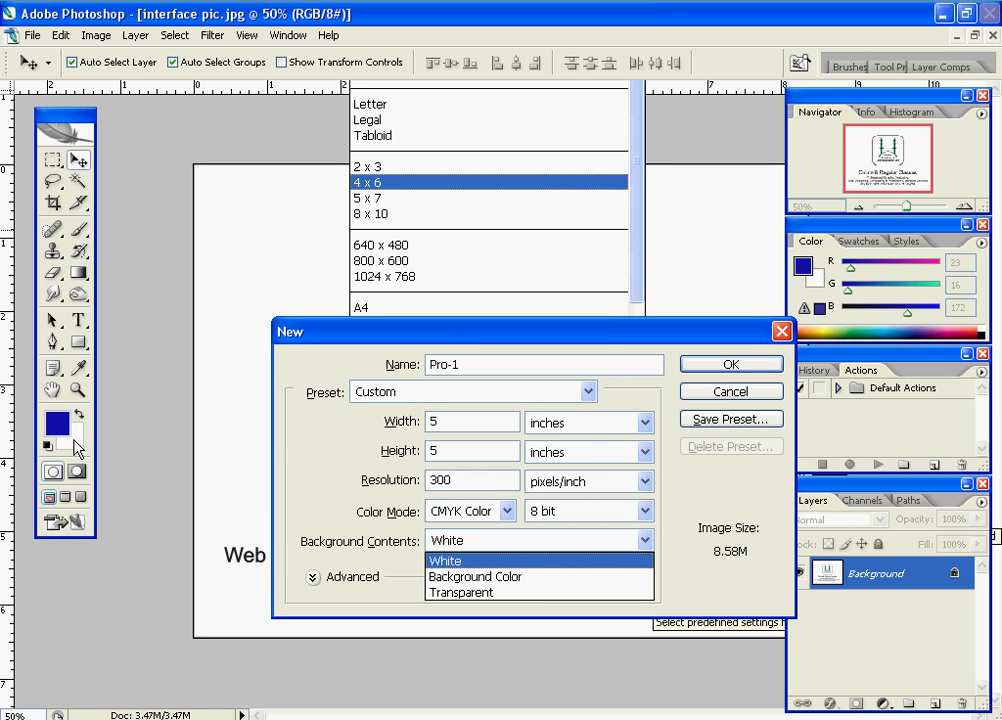
pyautogui.click(416, 593)
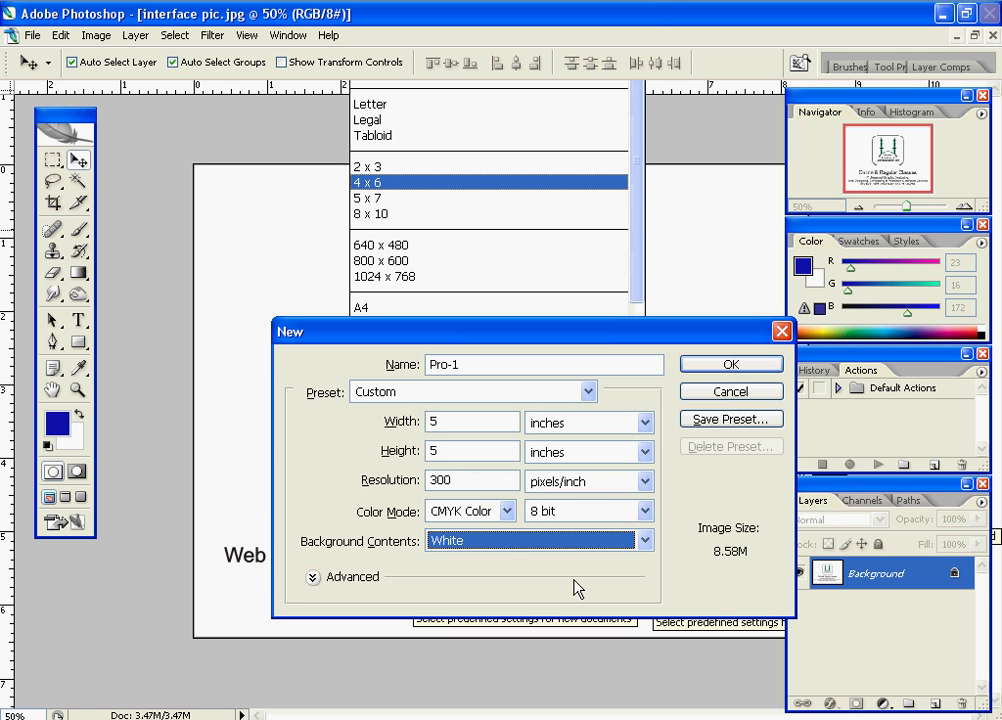
pyautogui.click(643, 540)
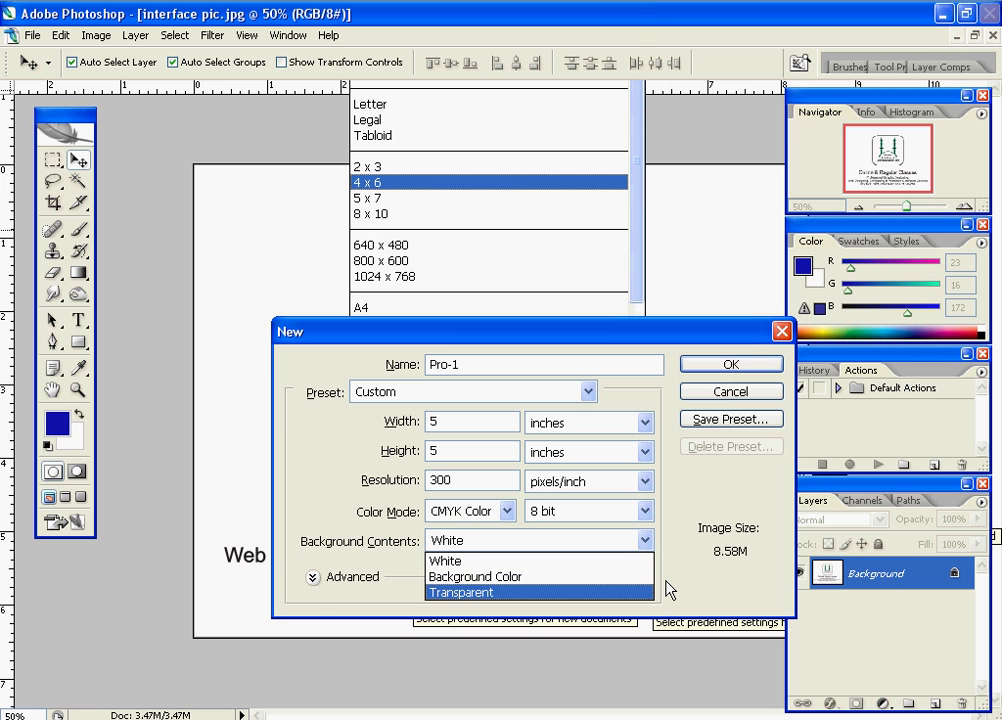
pyautogui.click(670, 581)
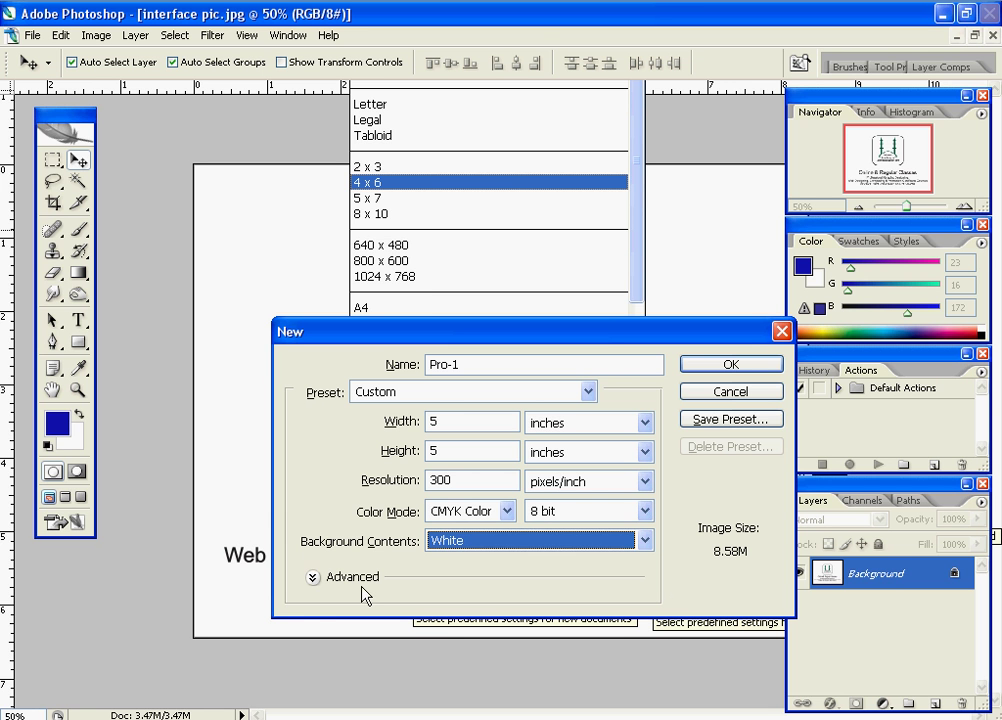
pyautogui.click(314, 579)
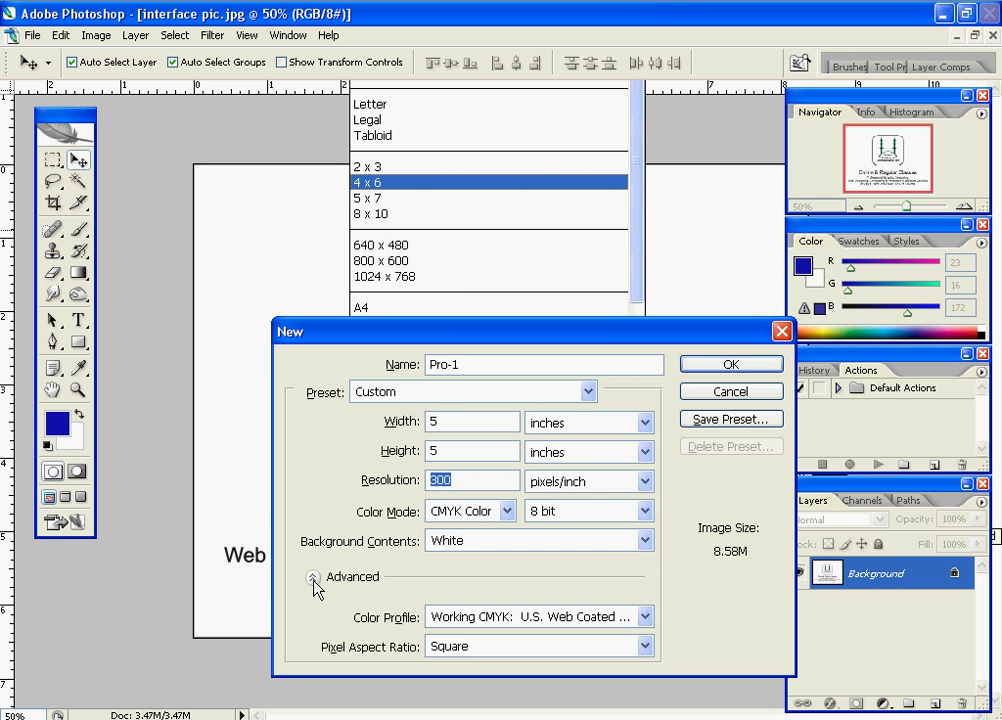
pyautogui.click(312, 580)
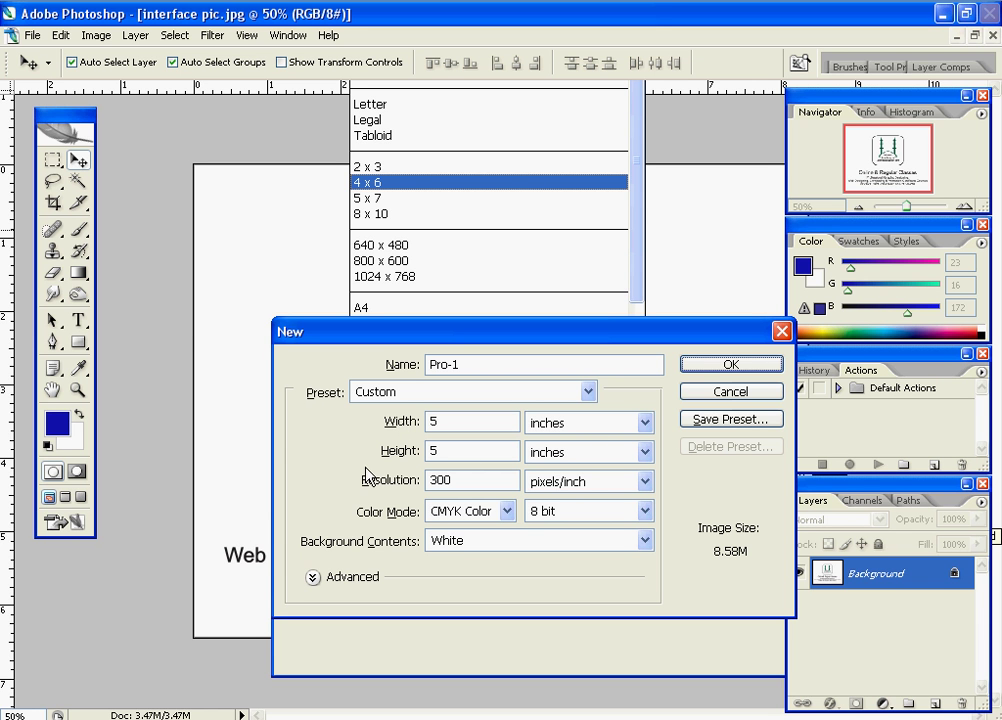
# Create the document with a resolution of 72 pixels/inch and the RGB Color mode.
pyautogui.click(396, 484)
pyautogui.write('72')
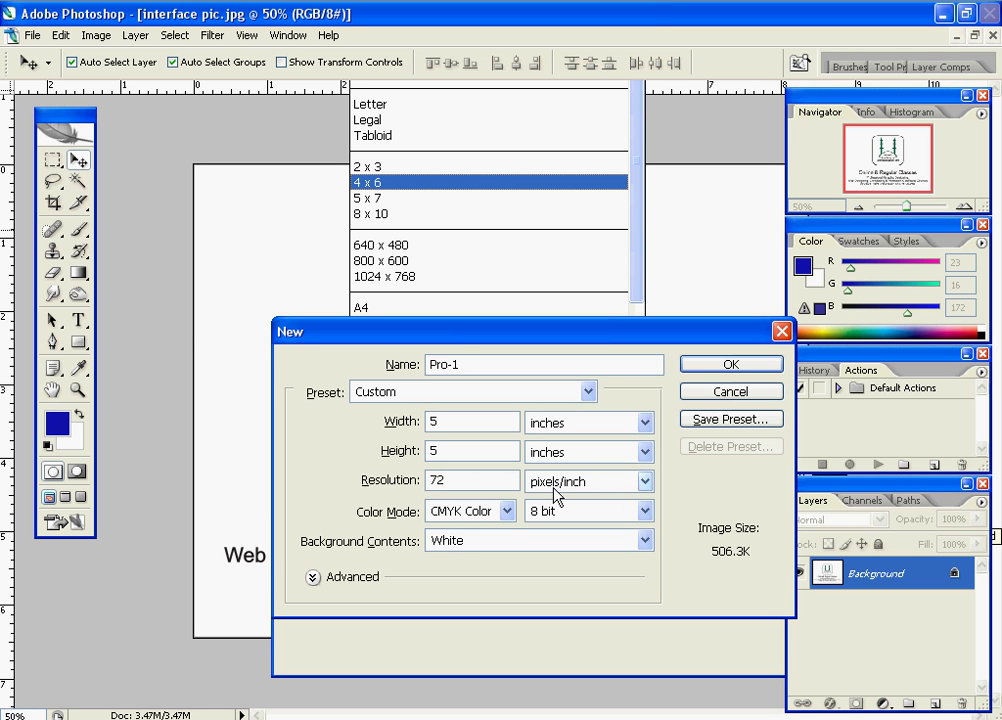
pyautogui.click(506, 512)
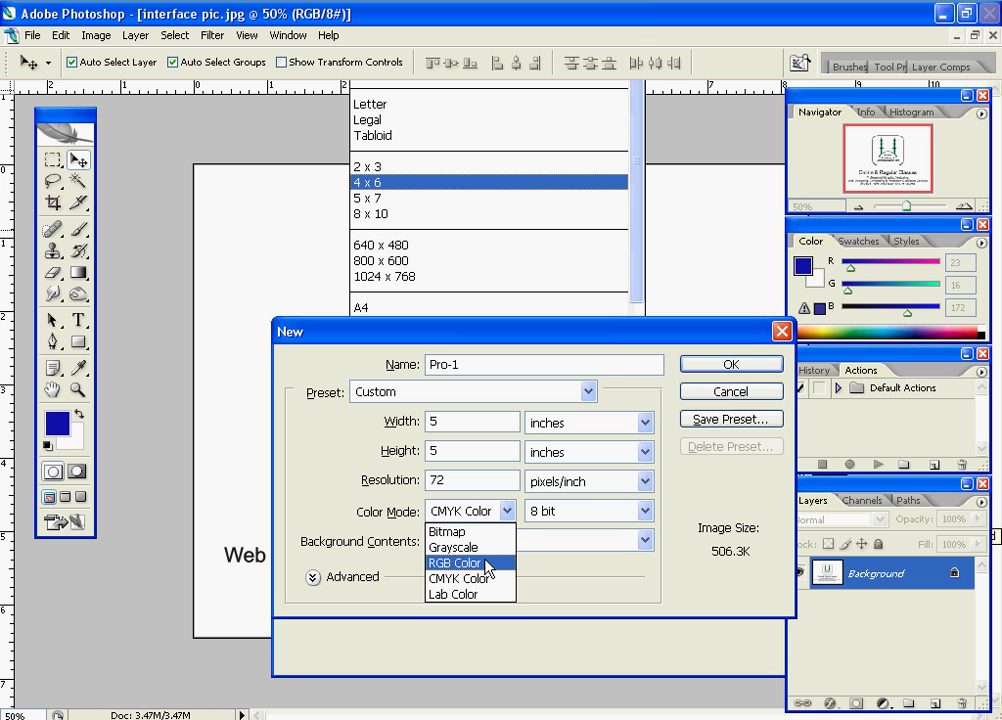
pyautogui.click(489, 565)
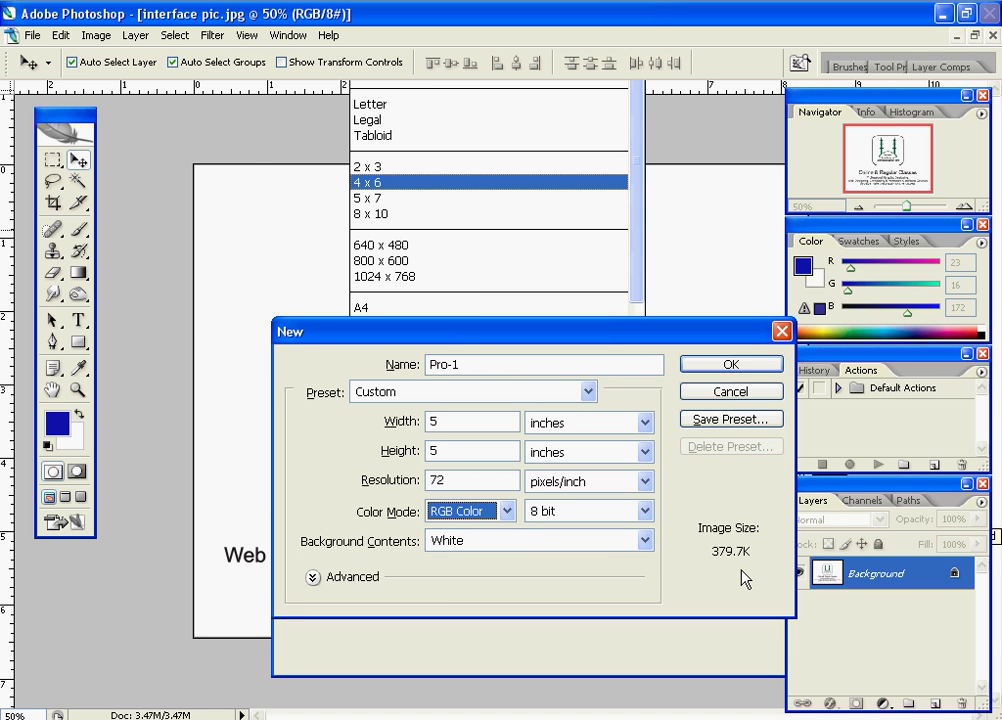
pyautogui.click(507, 512)
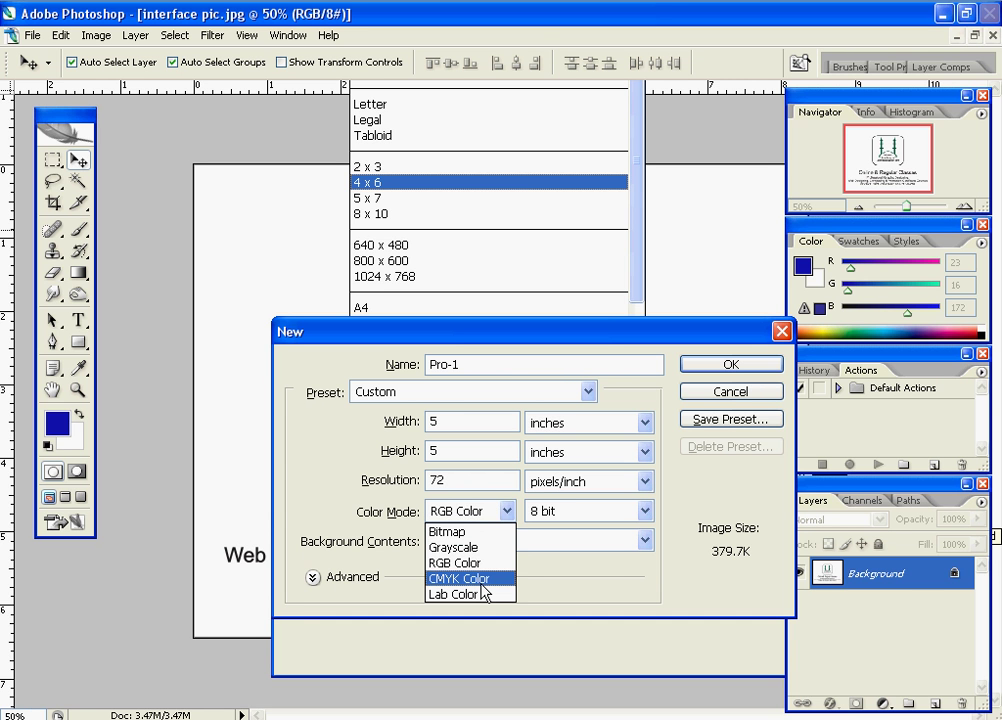
pyautogui.press('Escape')
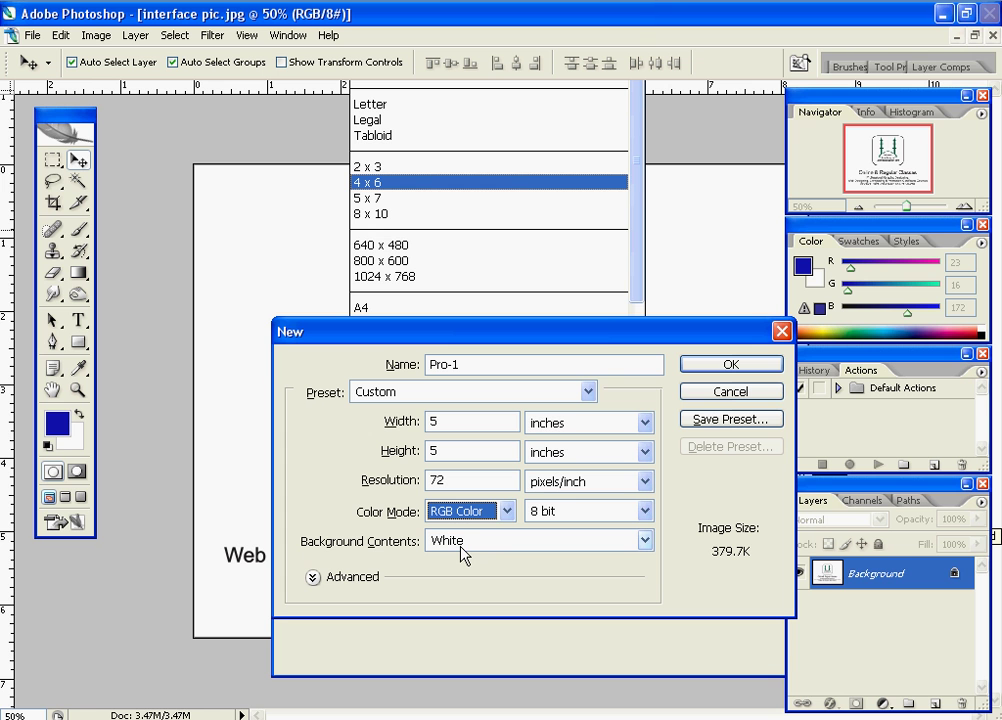
pyautogui.click(740, 369)
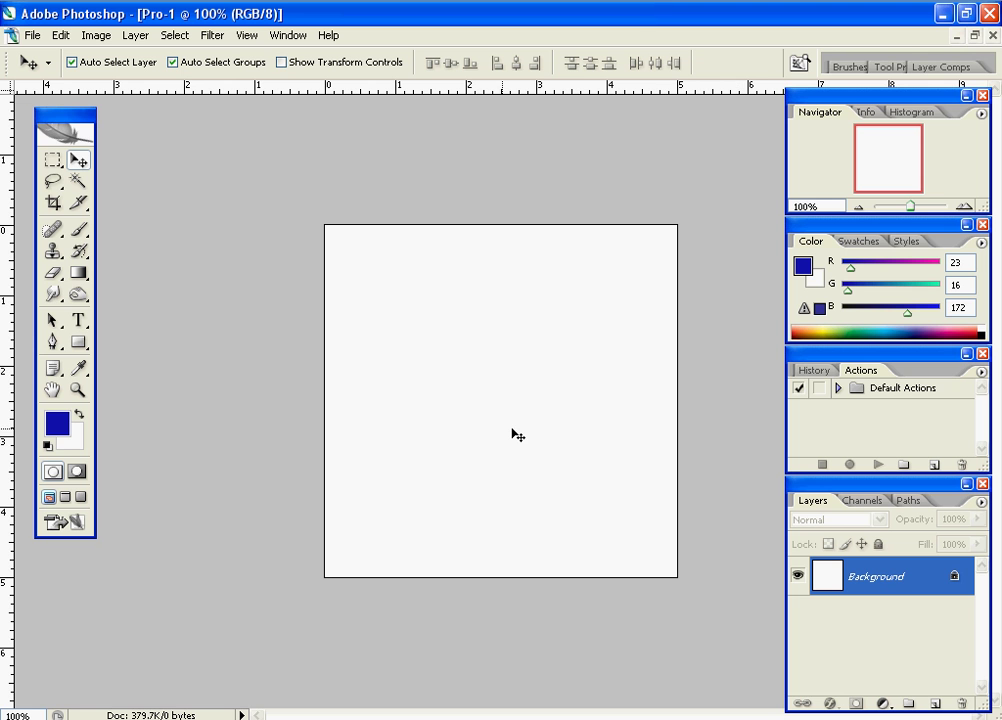